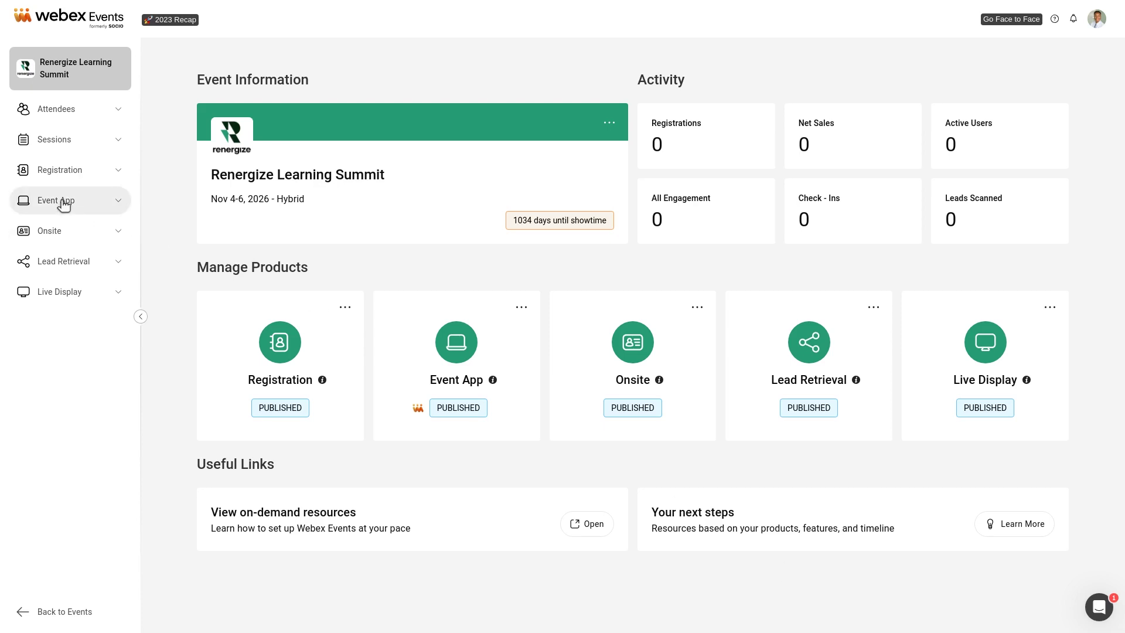
Open the preview of the Items custom list widget under the event app's promotion widgets and view the Knowledge Base item's details.
click(61, 200)
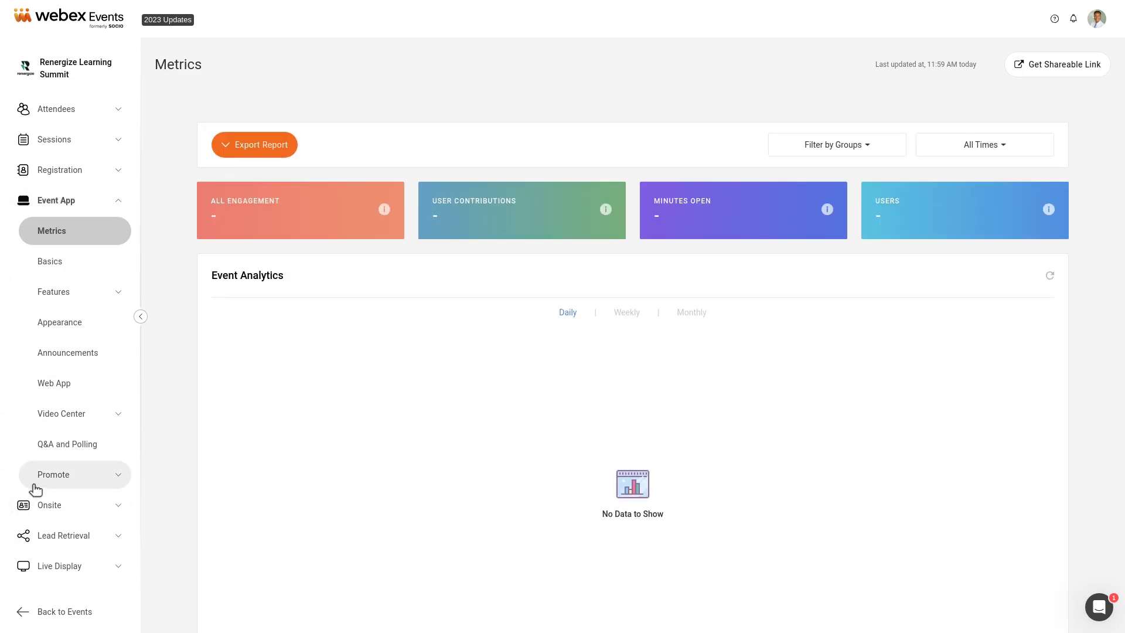
click(54, 476)
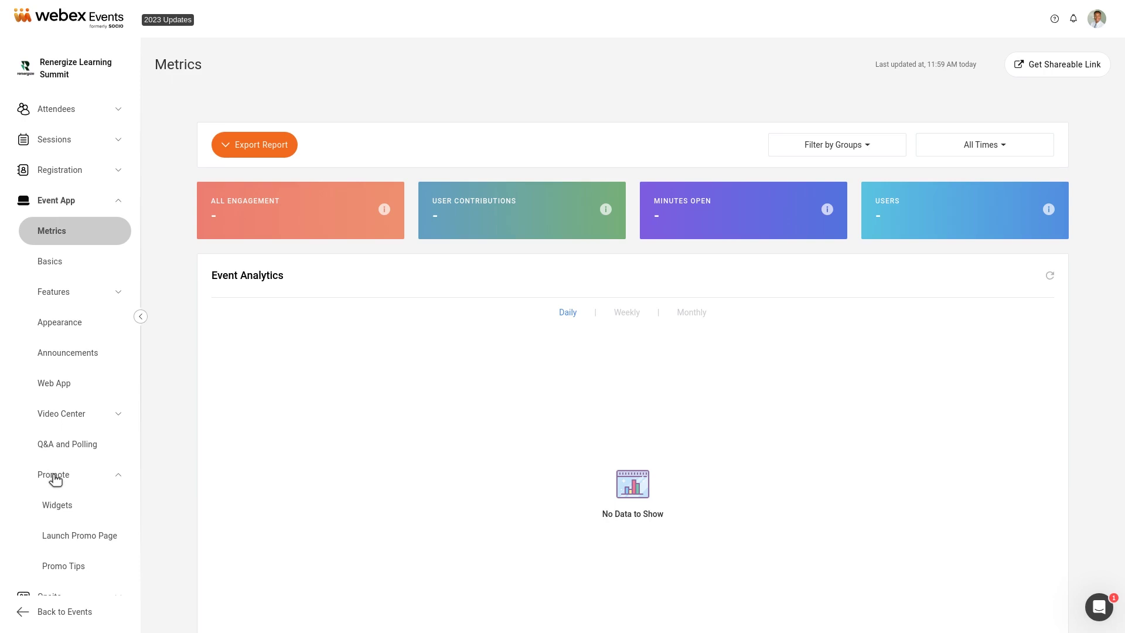
click(69, 508)
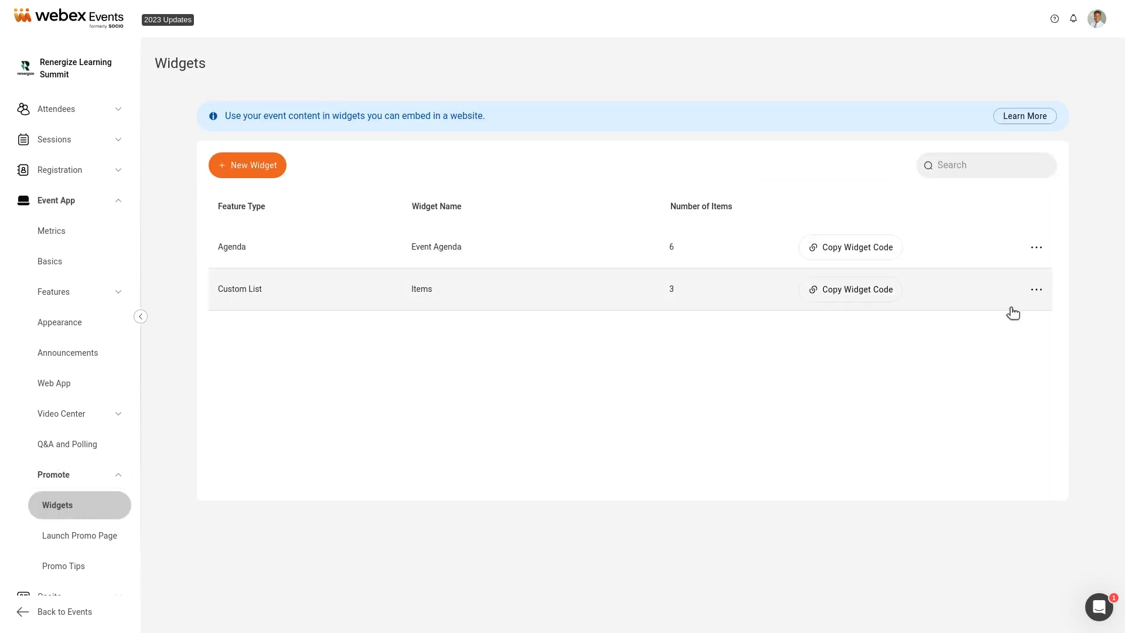
click(1037, 290)
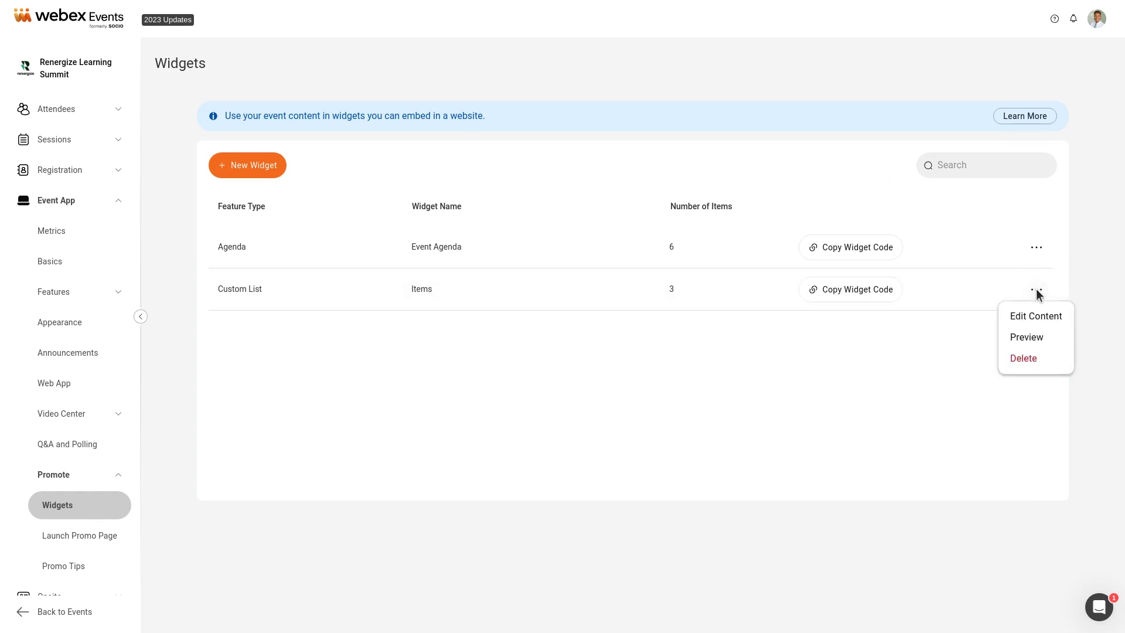
click(1029, 337)
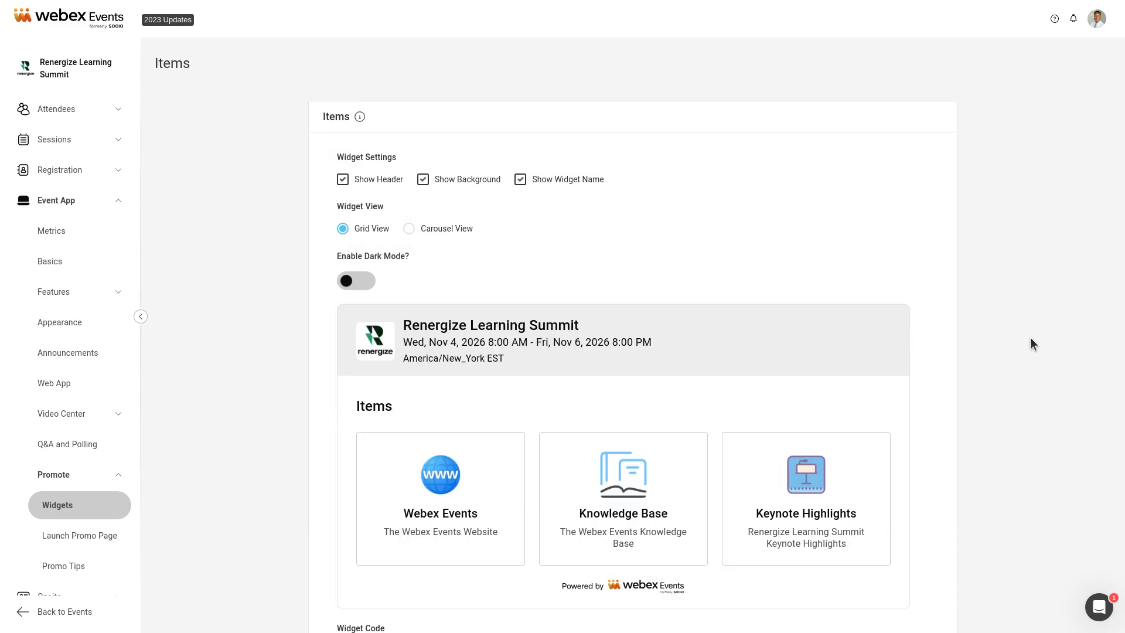
click(576, 492)
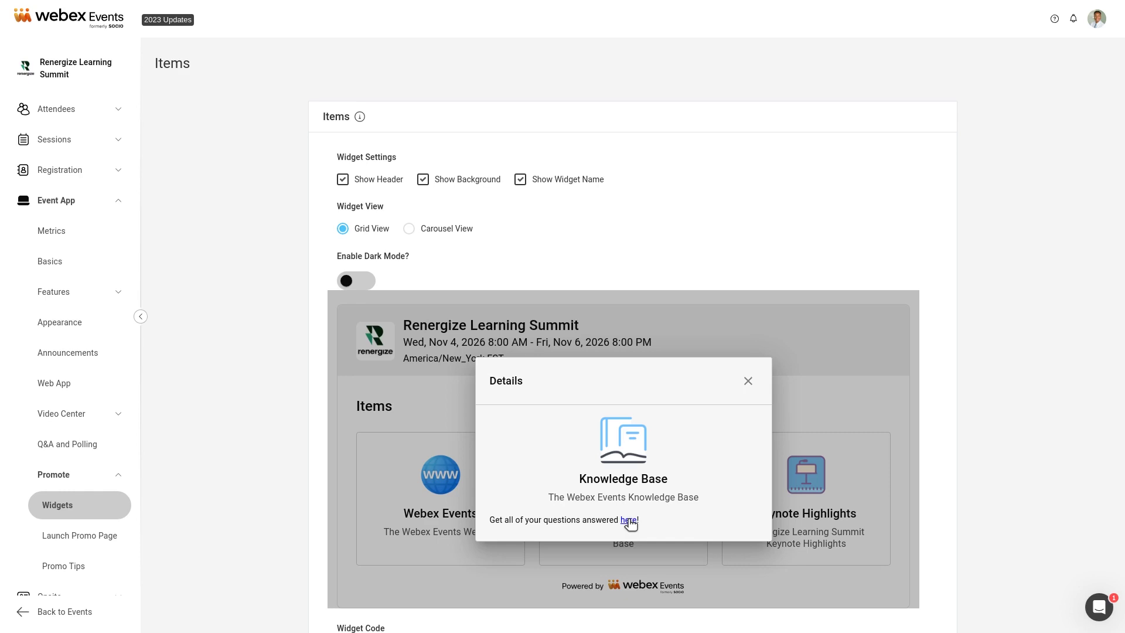
click(748, 382)
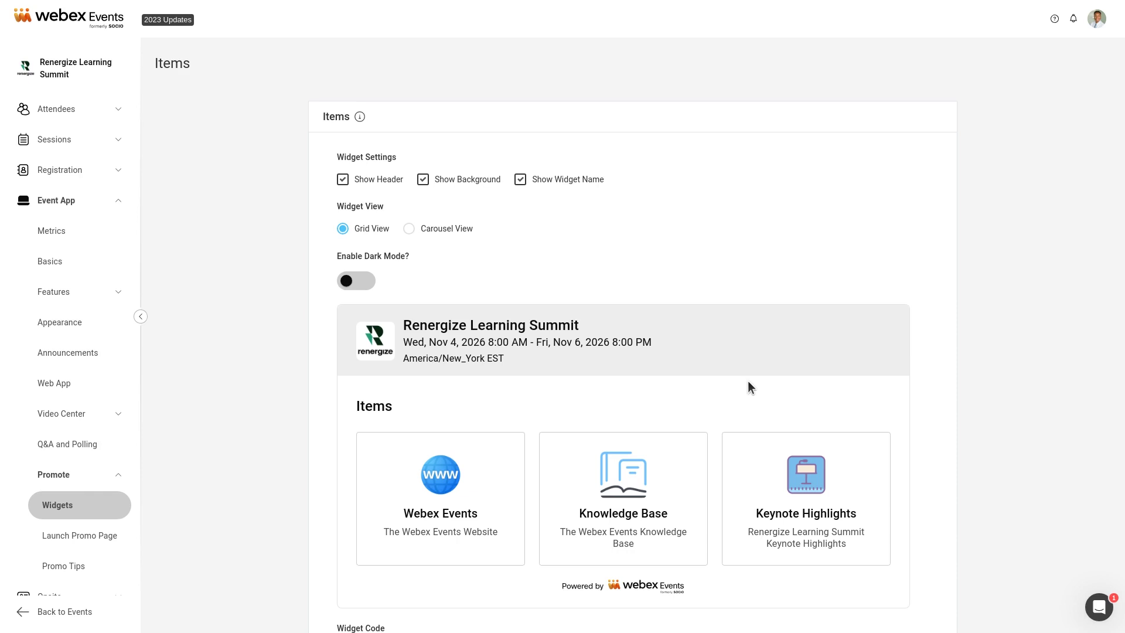
Hide the widget name on the Items widget and save the changes.
click(521, 180)
scroll(523, 184, down, 3)
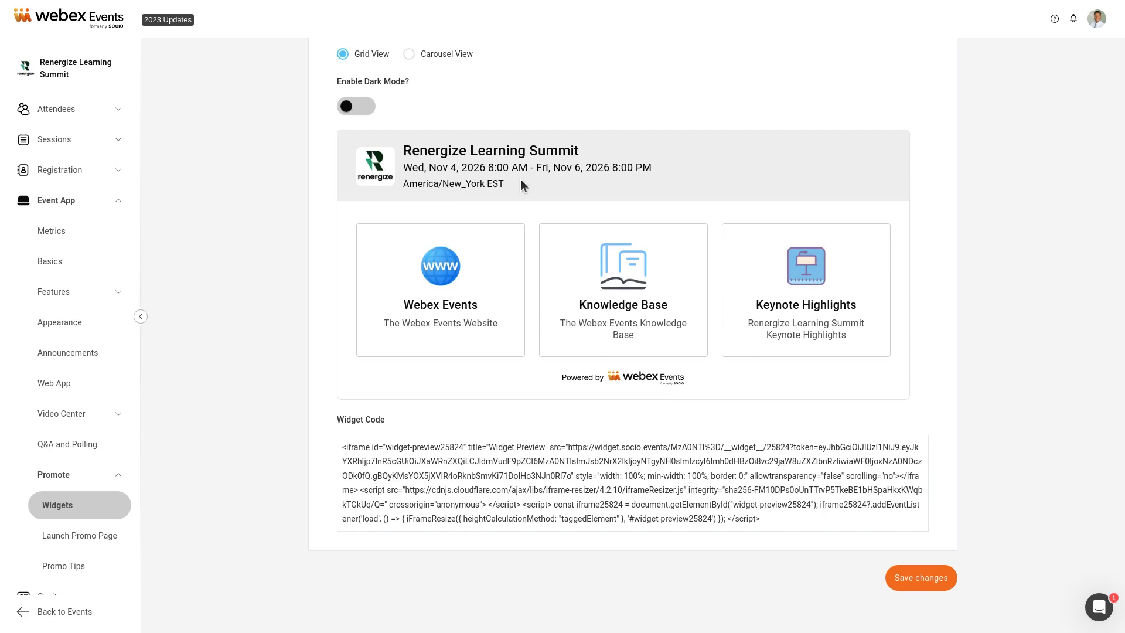
click(907, 578)
Start a new widget of the Speakers feature type and name it "SpeakersSponsored by Slido".
click(70, 507)
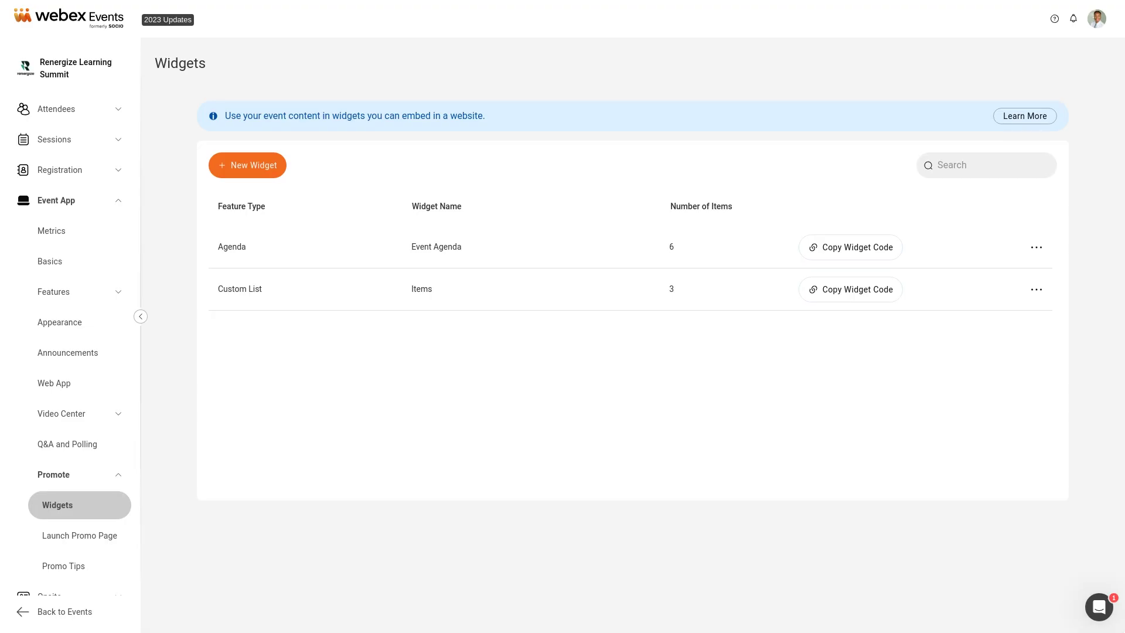
click(231, 165)
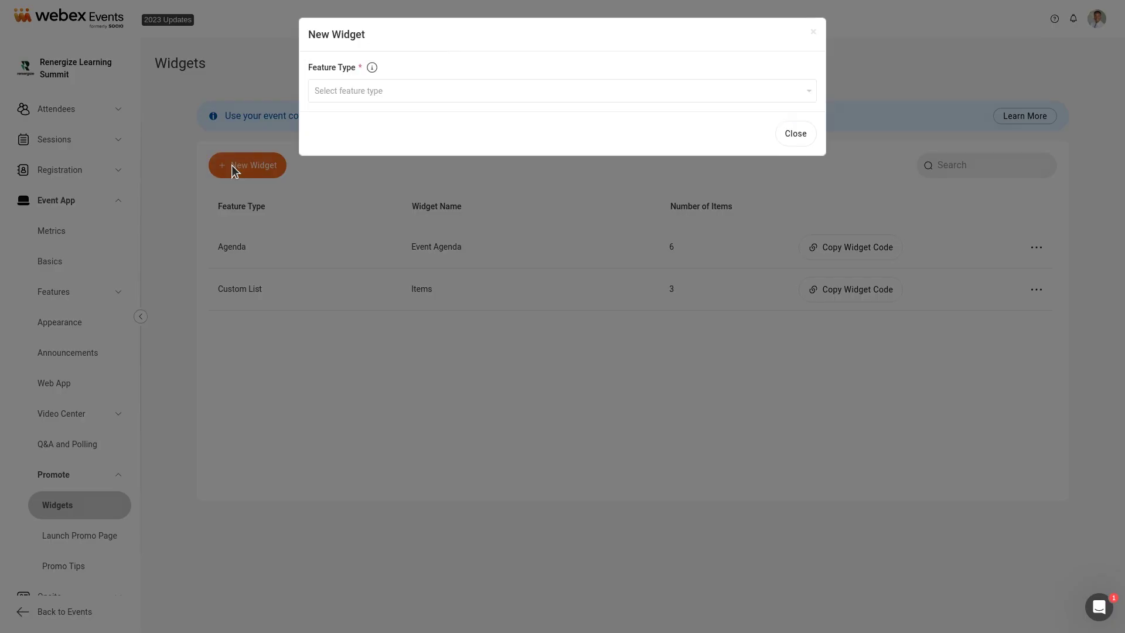
click(336, 93)
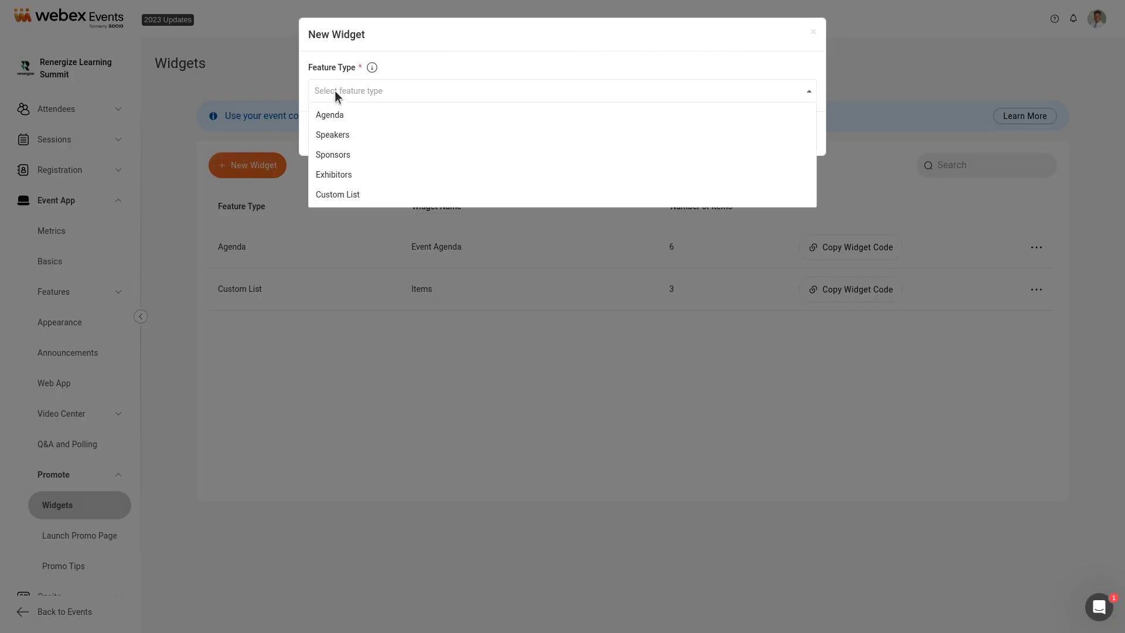
click(329, 135)
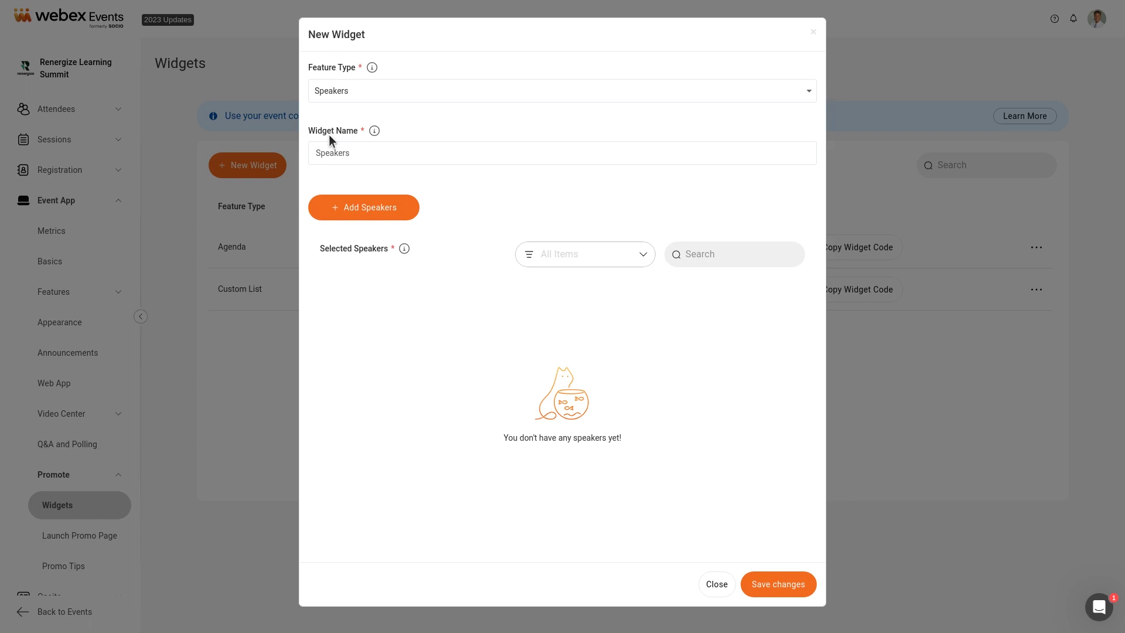
click(359, 153)
text(Sponsored by Slido)
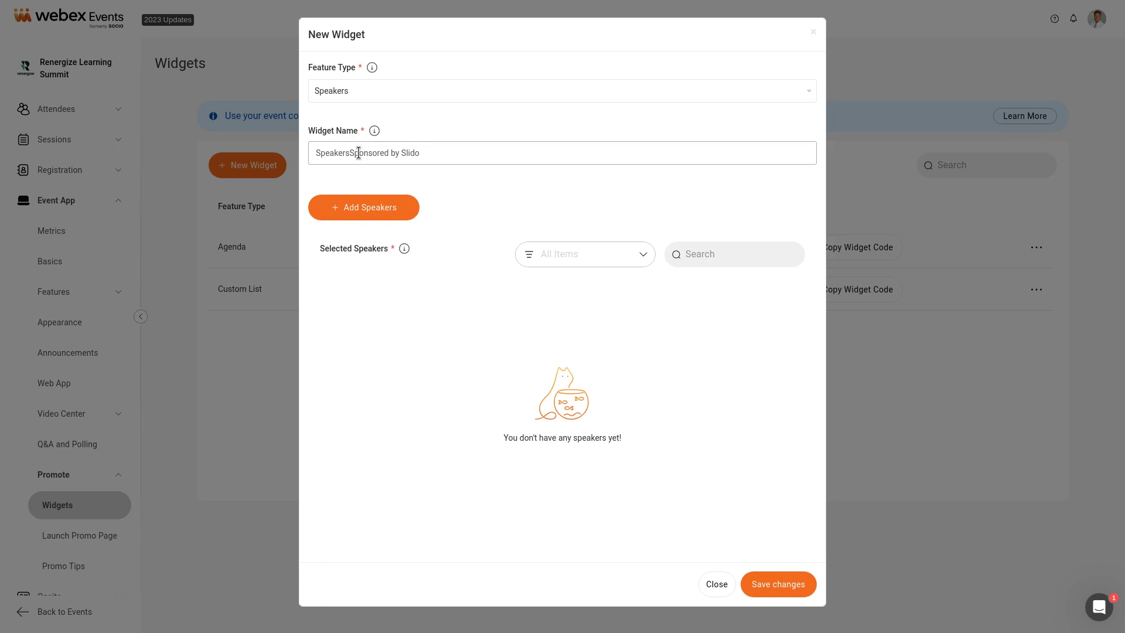
Select the first, second, third, fifth and sixth speakers in the list of speakers to add to the widget.
click(341, 206)
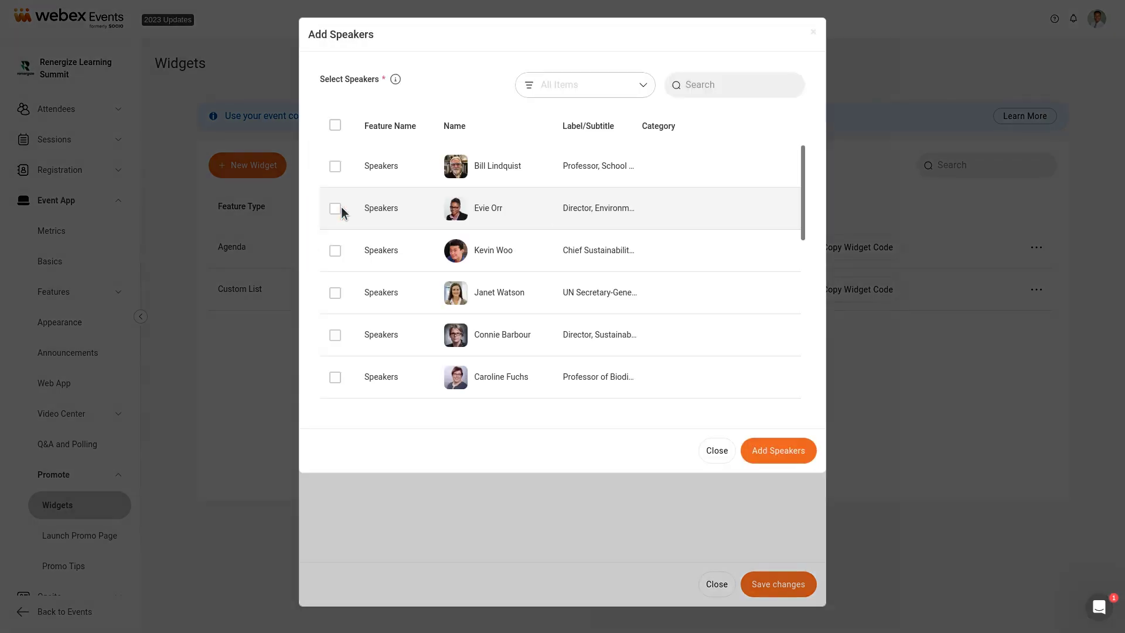
click(335, 166)
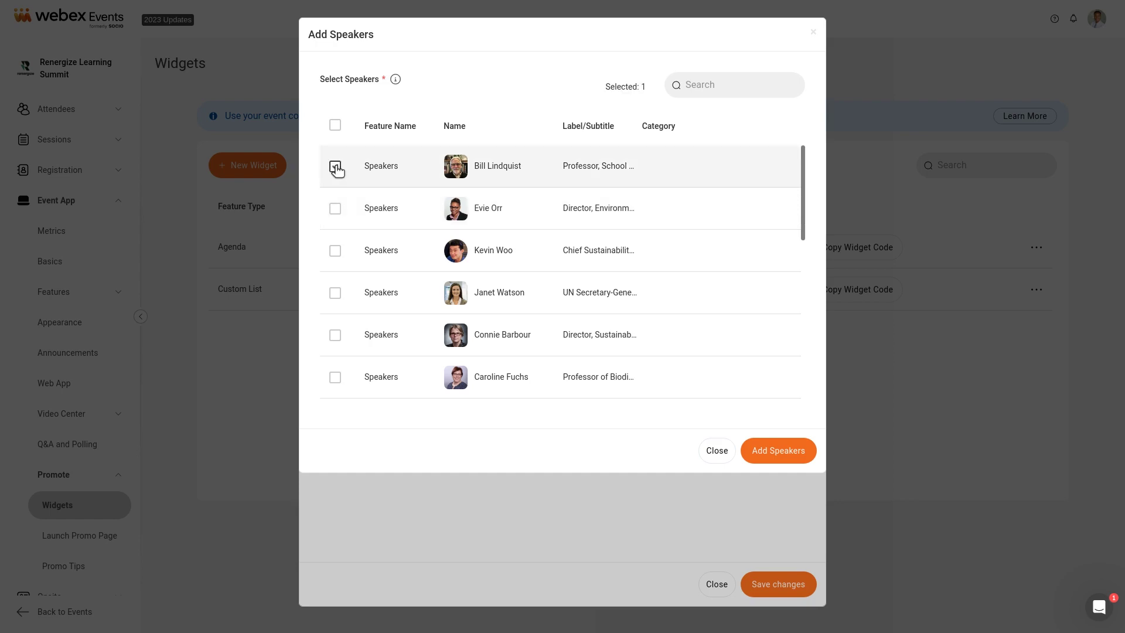
click(335, 210)
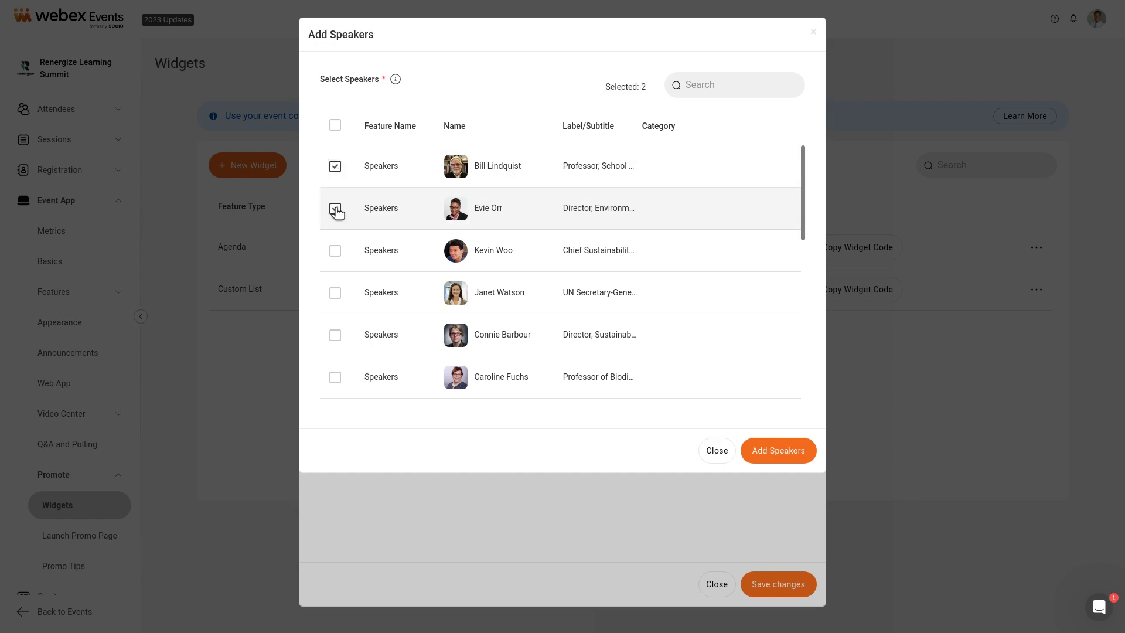
click(336, 251)
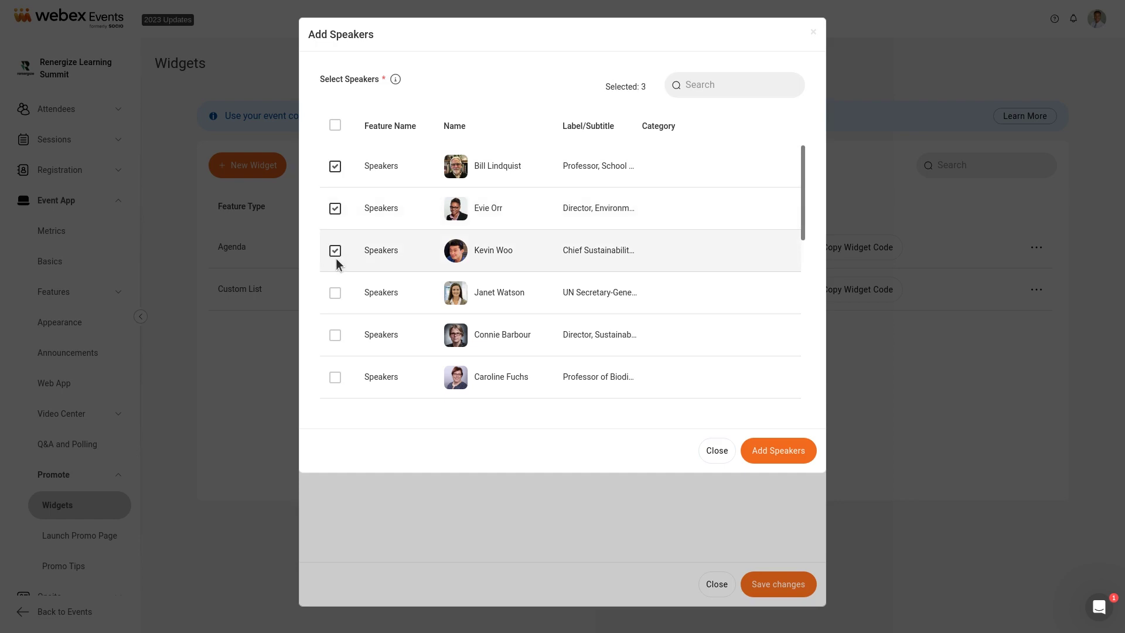
click(335, 335)
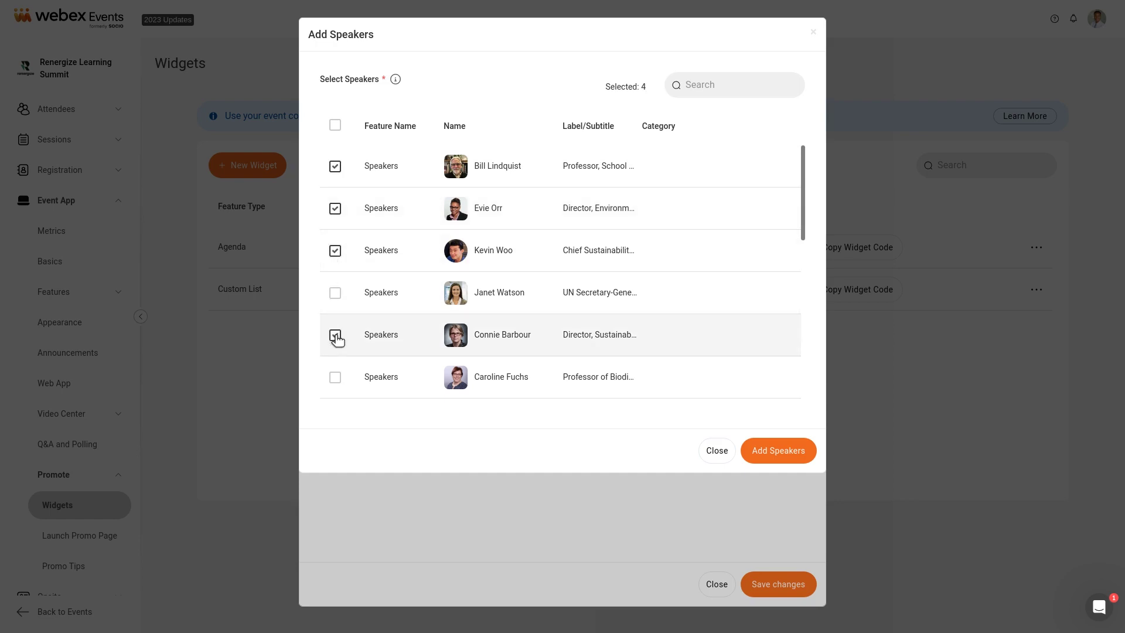
click(335, 378)
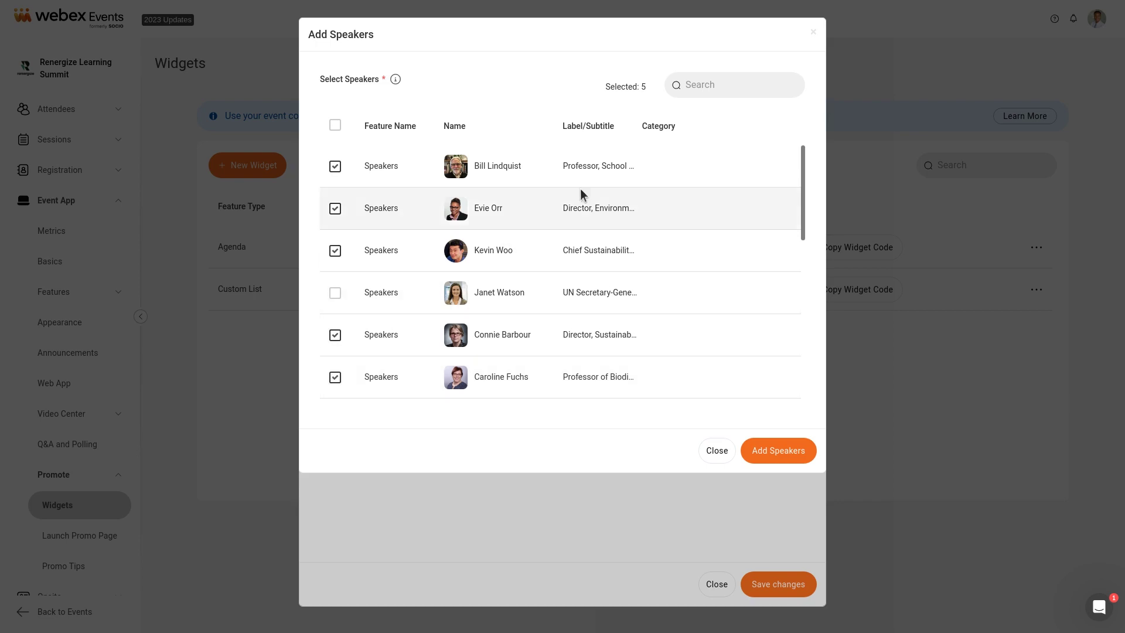
Search for one more speaker by first name, select the match, and add all selected speakers to the widget.
click(710, 86)
text(Peter)
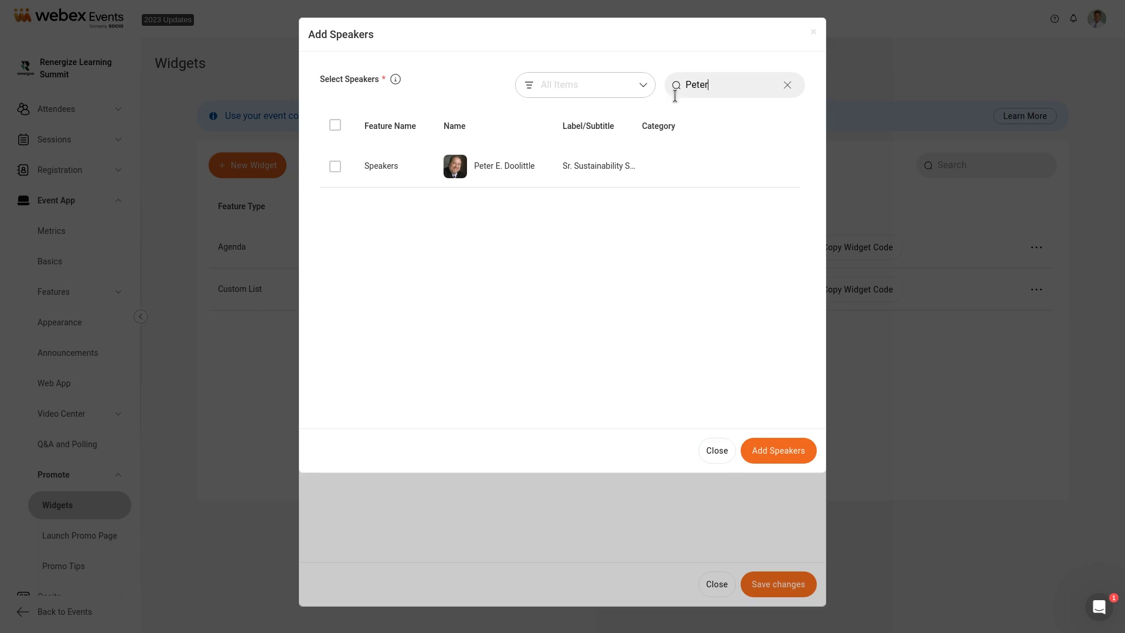
click(335, 166)
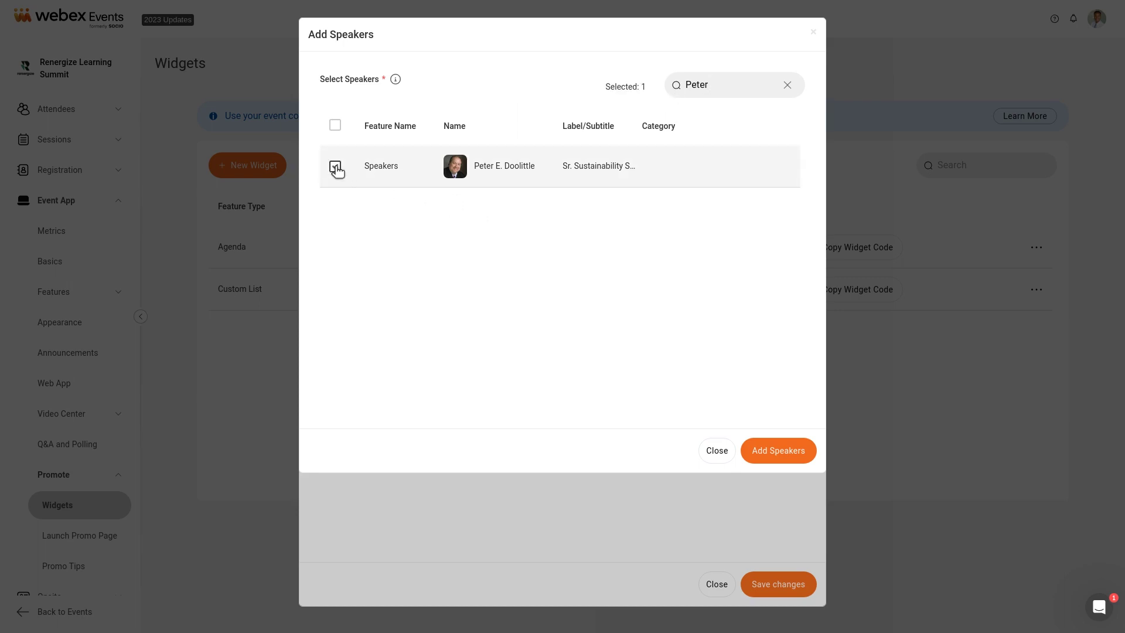
click(788, 85)
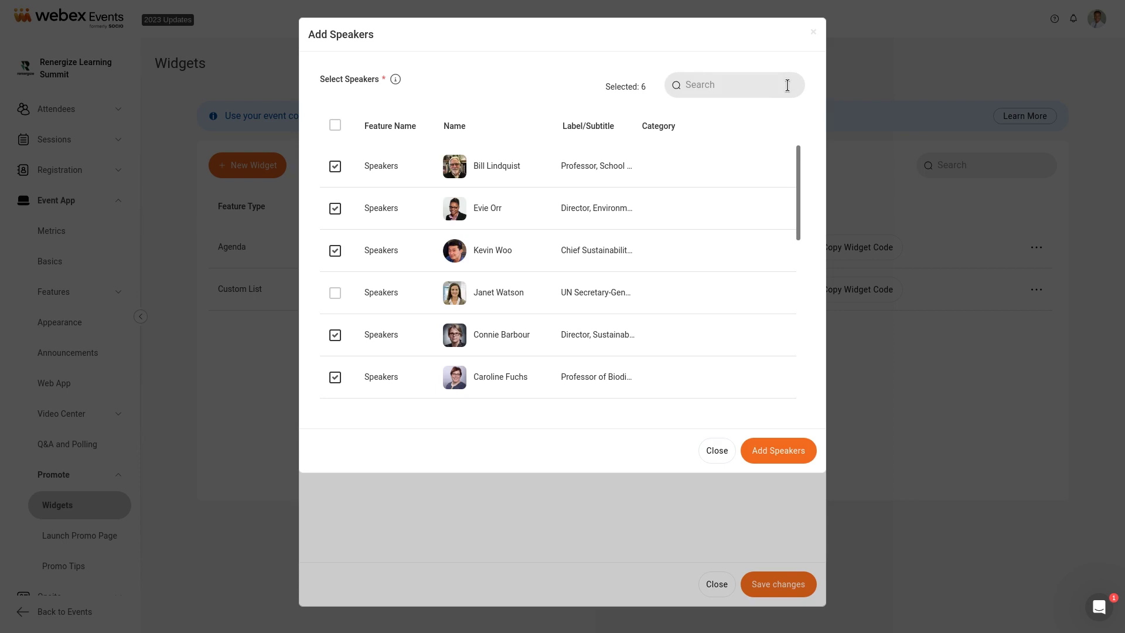
click(766, 451)
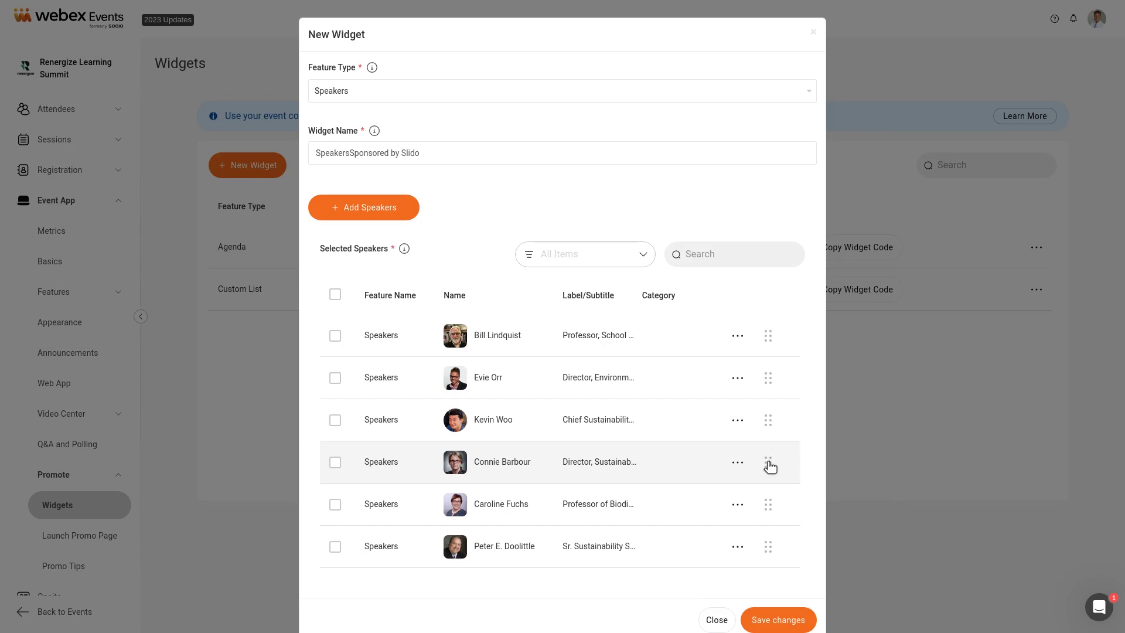
Move the fourth speaker to the top of the order, remove the fifth speaker, and save the new widget.
drag(770, 466, 774, 344)
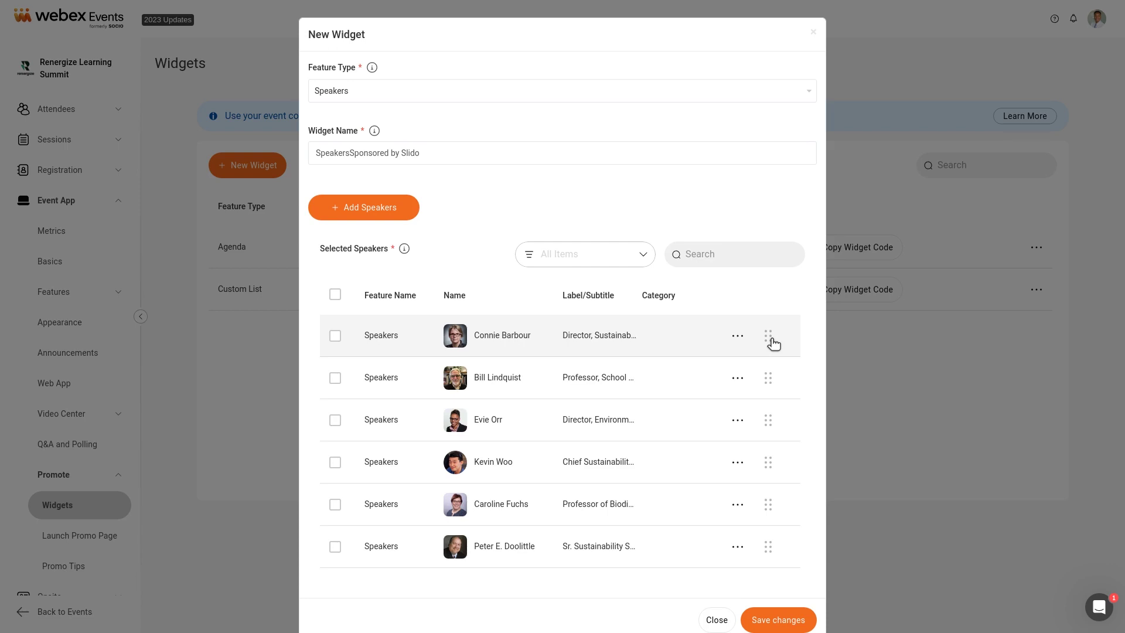
click(739, 506)
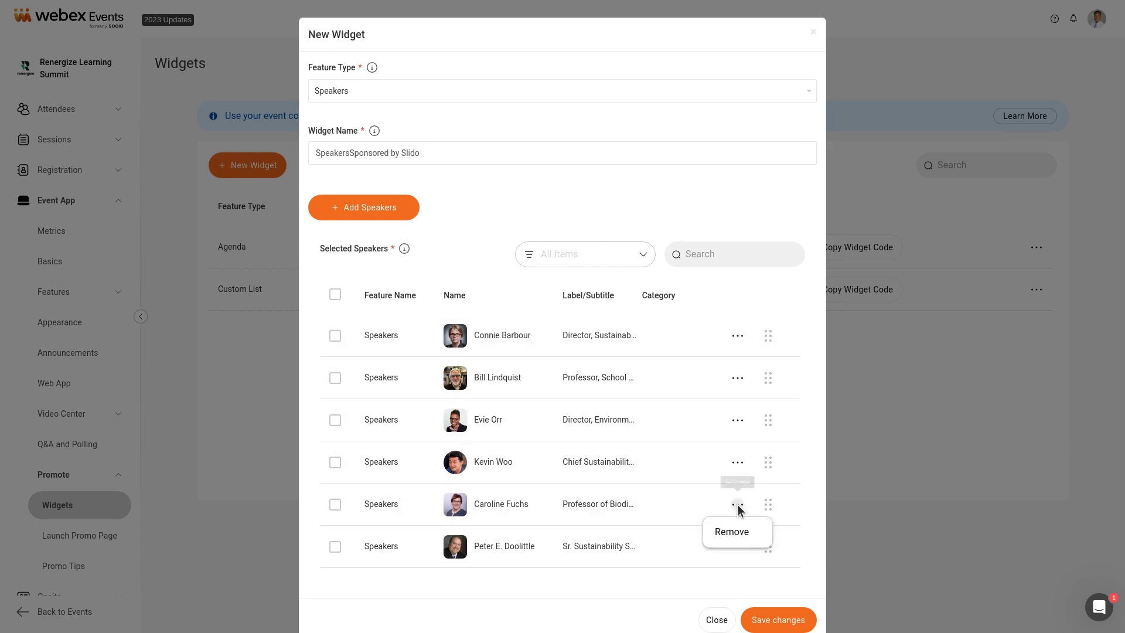
click(731, 532)
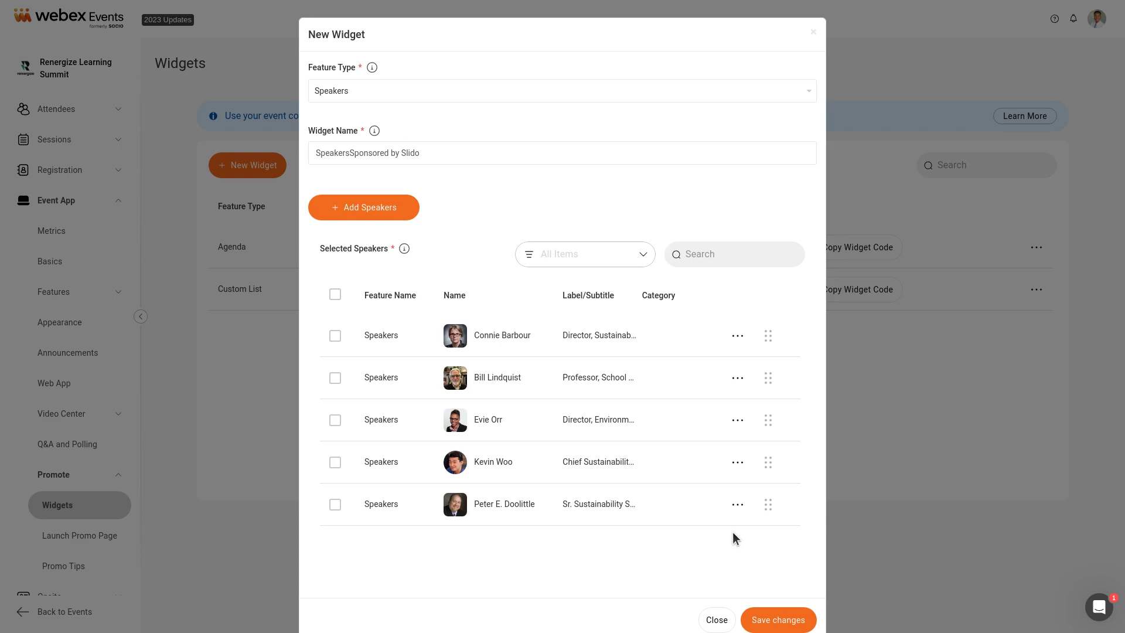
click(763, 622)
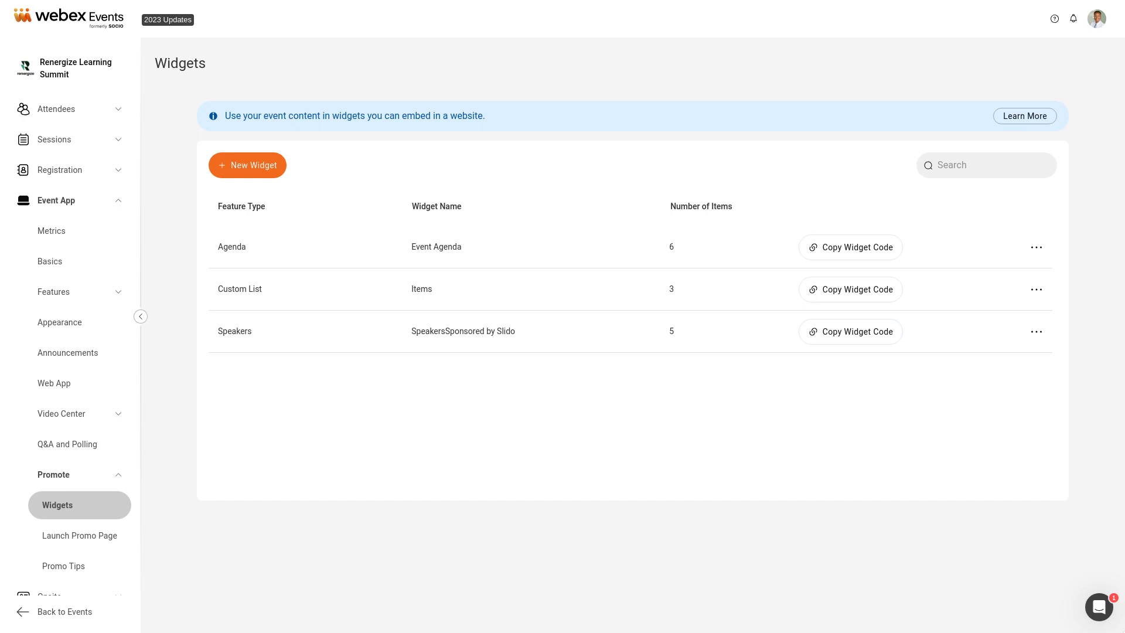
Open the new Speakers widget's preview and switch its header off and back on.
click(1037, 332)
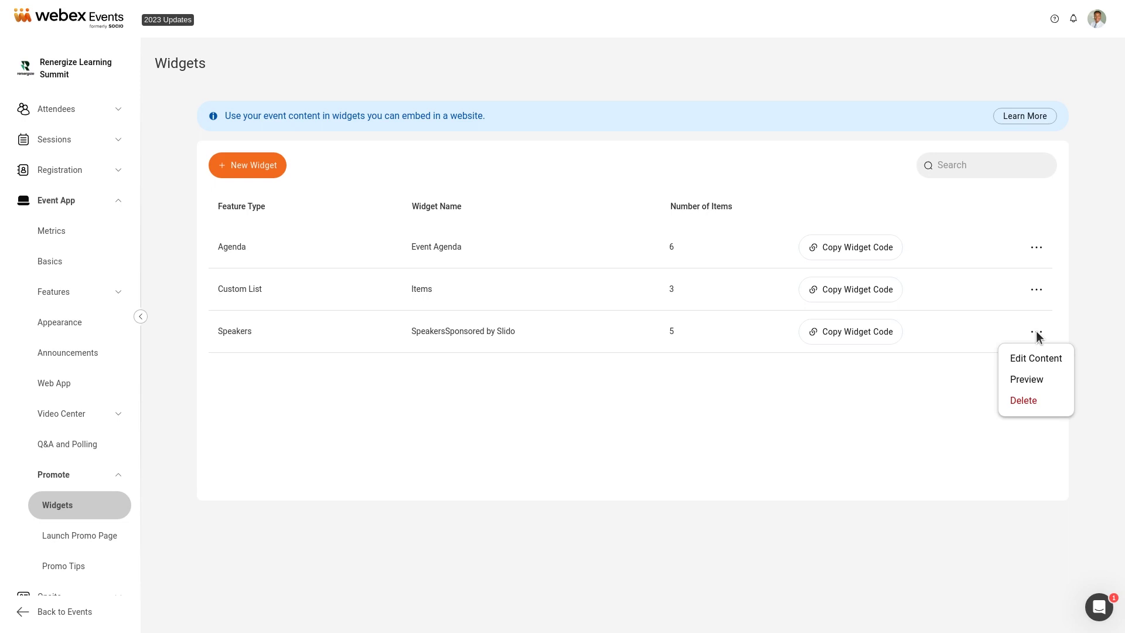
click(1030, 379)
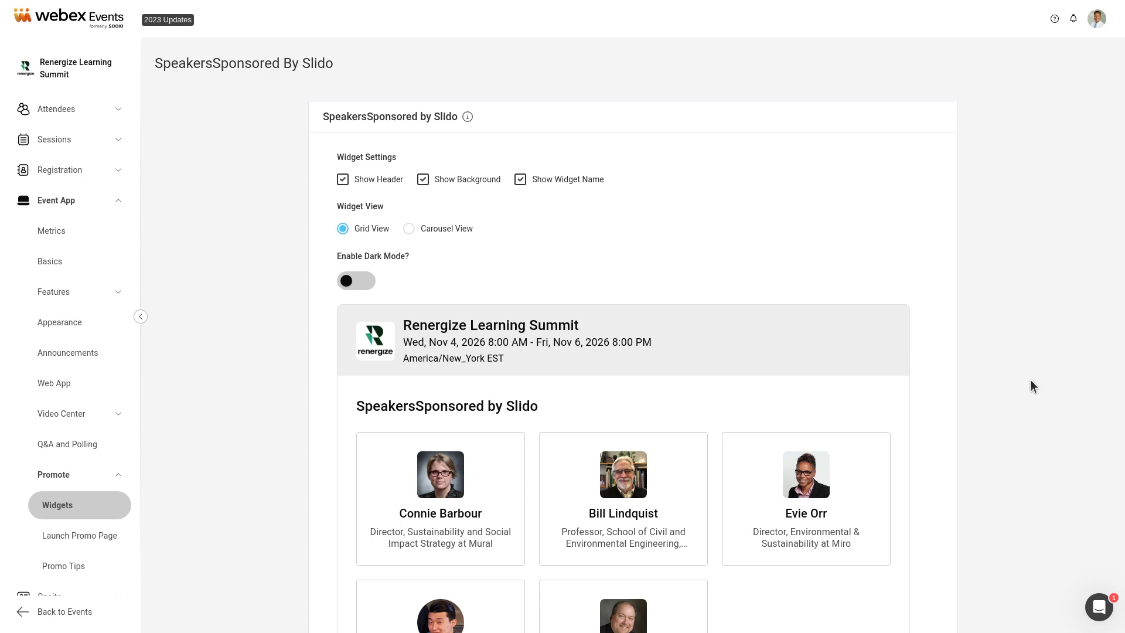
click(343, 180)
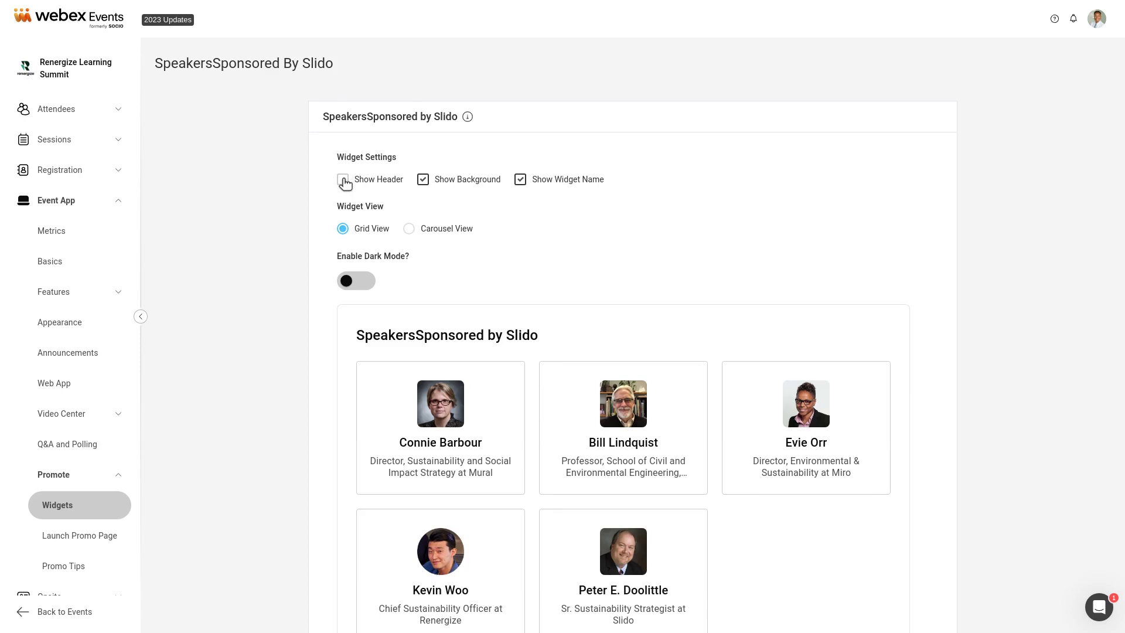
click(344, 180)
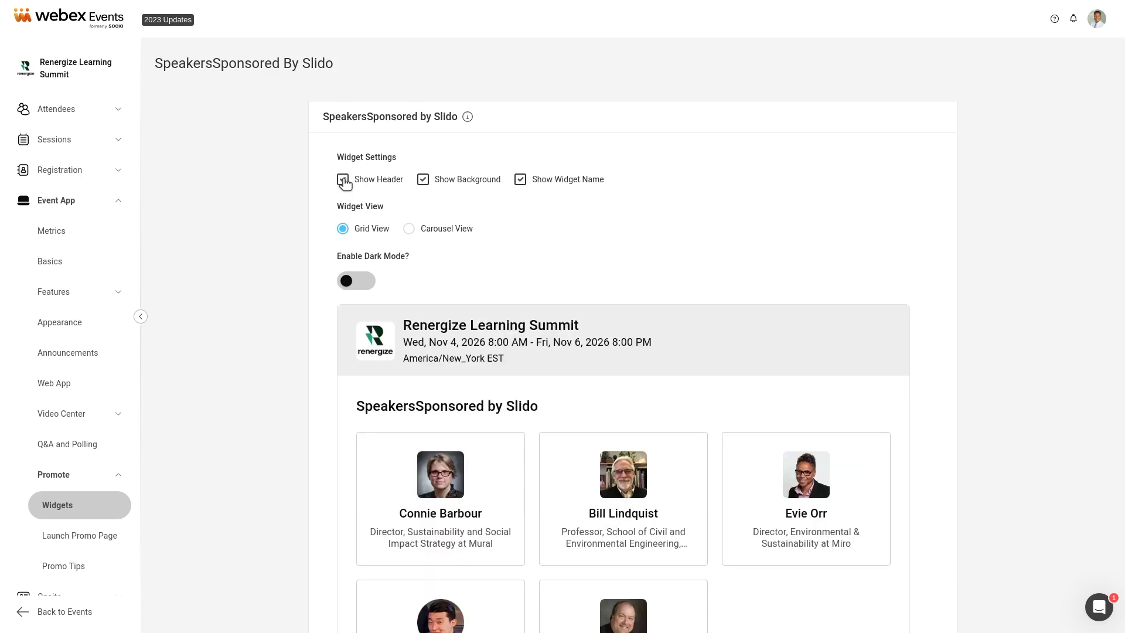
Hide the Speakers widget's background, and switch the widget name off and back on.
click(424, 180)
click(521, 179)
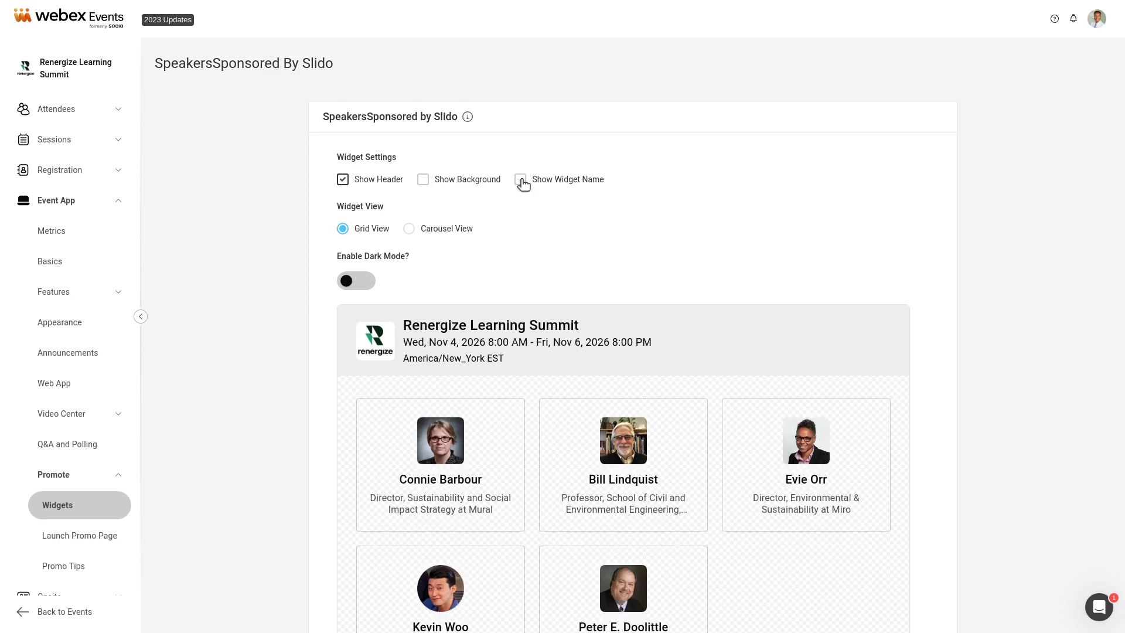
click(521, 180)
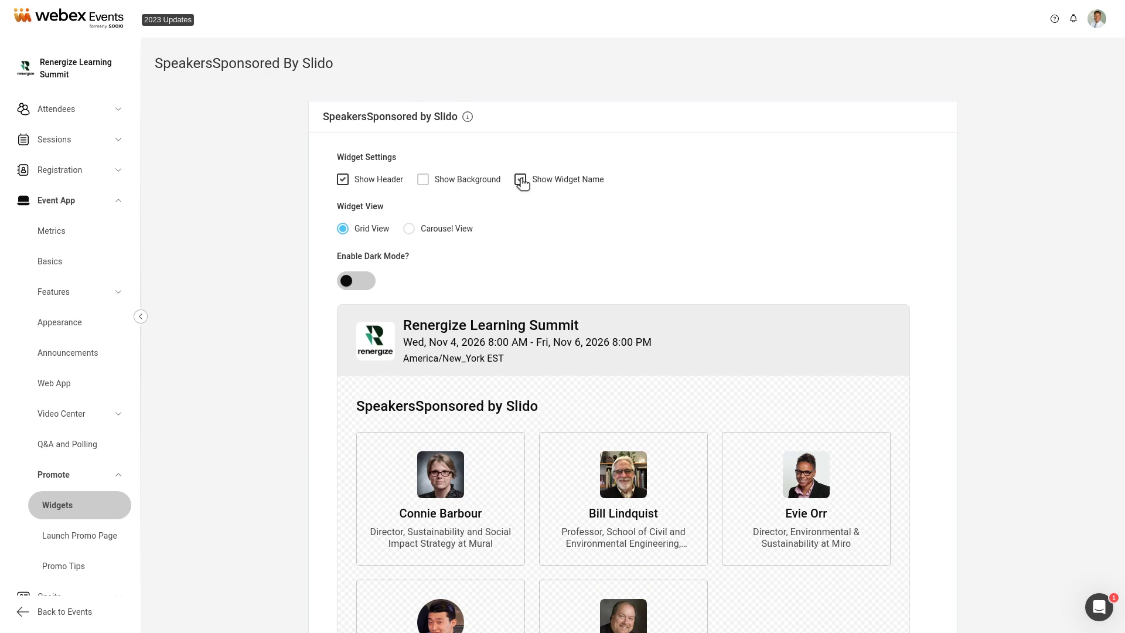
Change the Speakers widget to Carousel View and check the resulting preview.
click(409, 229)
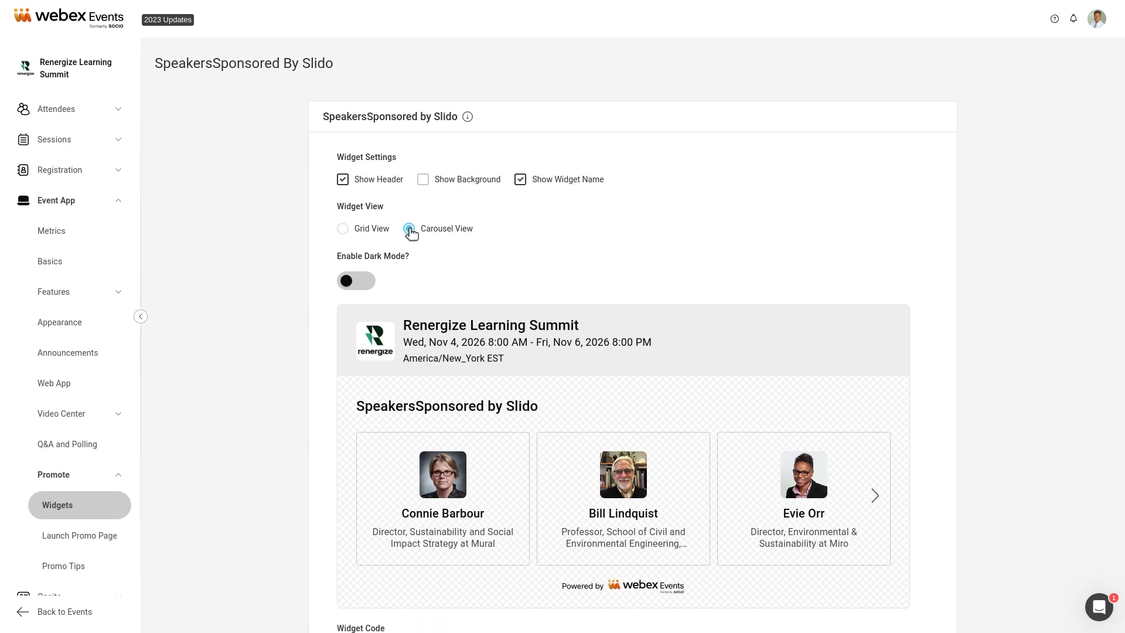
scroll(410, 232, down, 3)
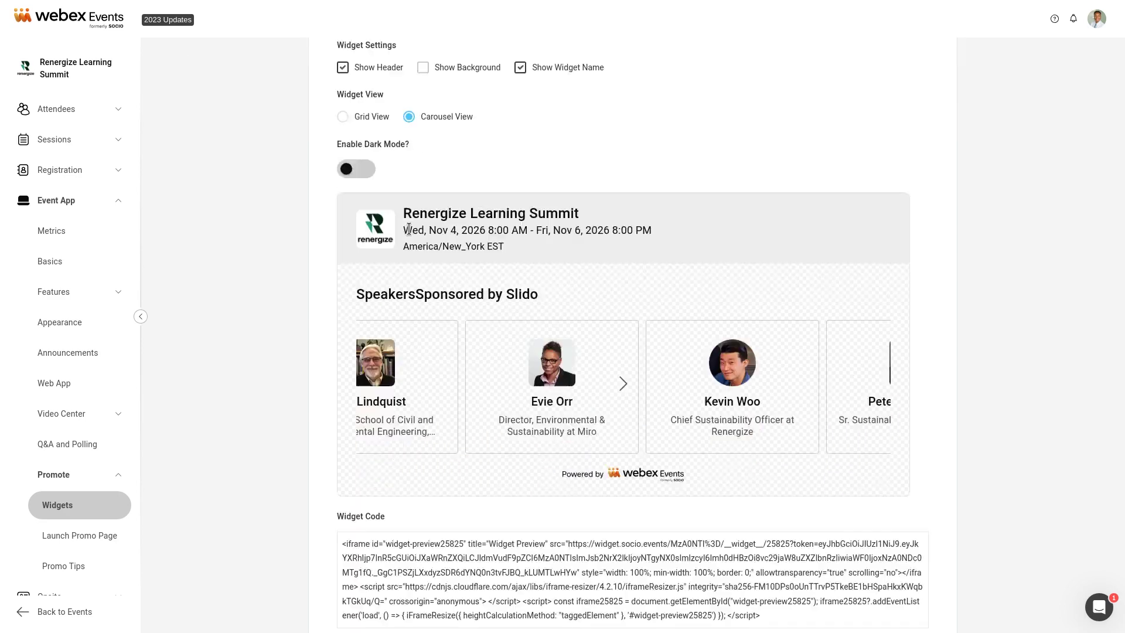
Advance the Speakers widget's carousel preview to the last speakers and enable dark mode for the widget.
click(626, 316)
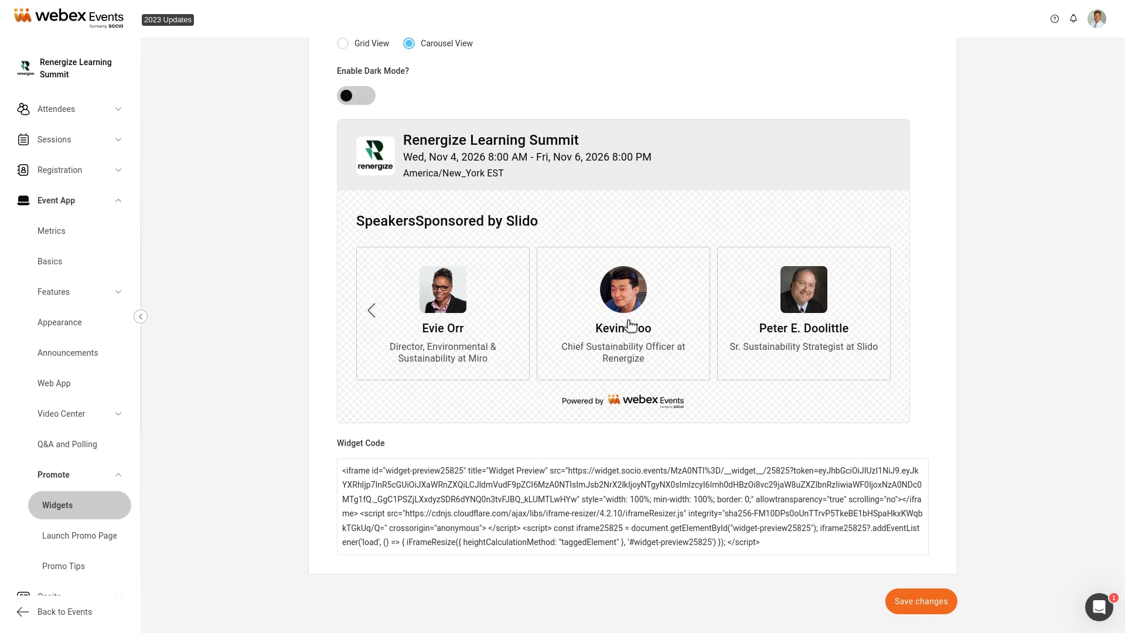
click(355, 97)
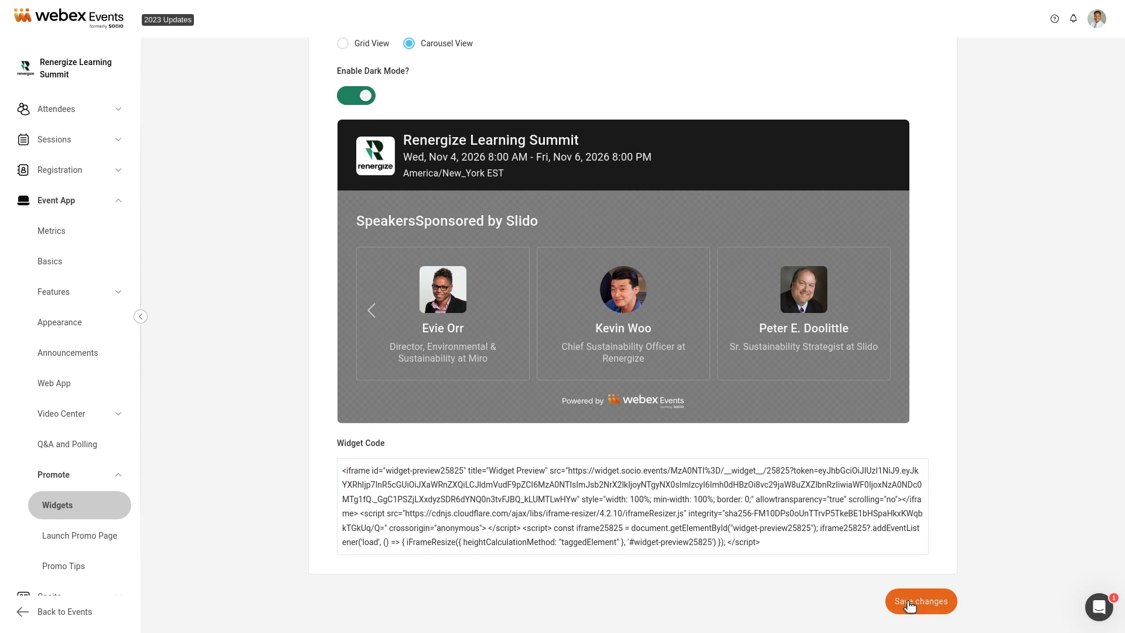
click(70, 507)
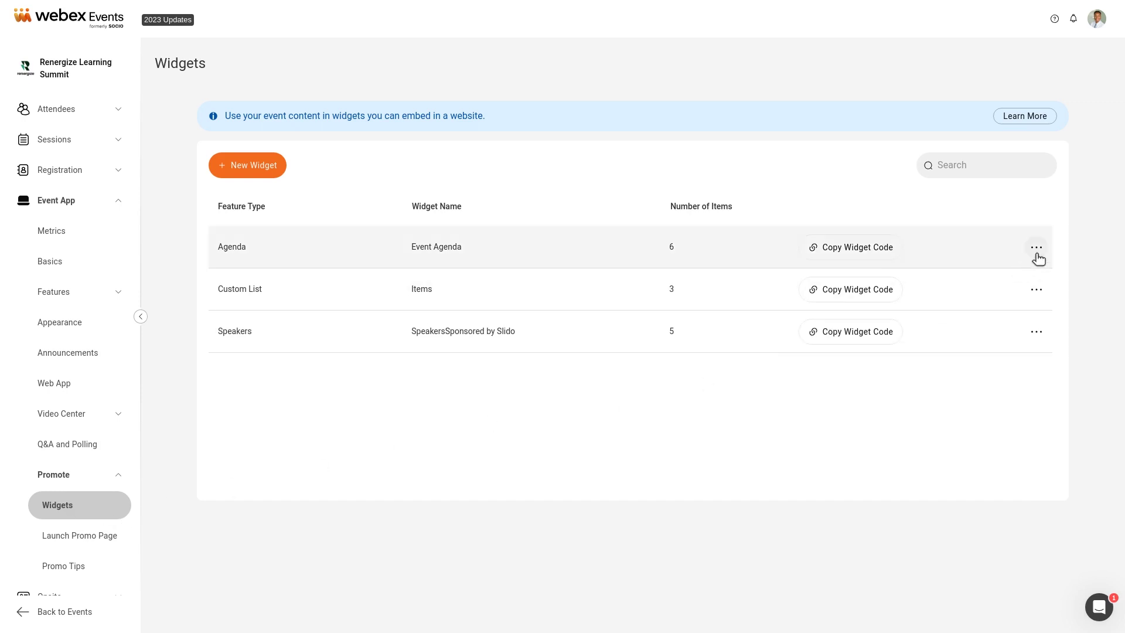
Open the Event Agenda widget's preview and examine its sessions and the embeddable widget code below them.
click(1037, 248)
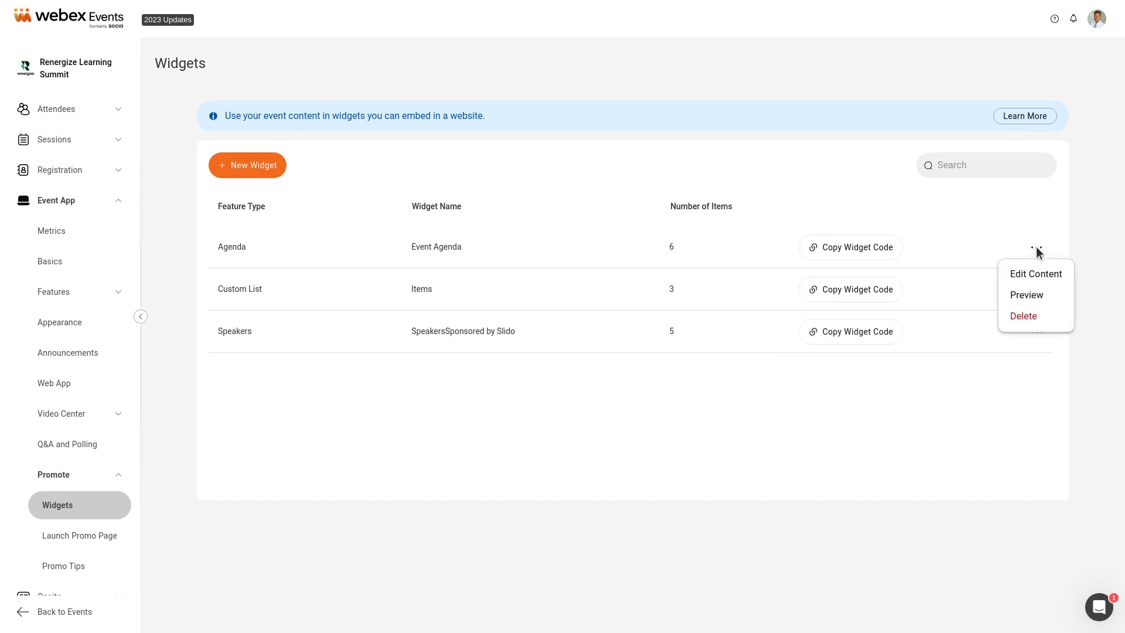
click(1029, 295)
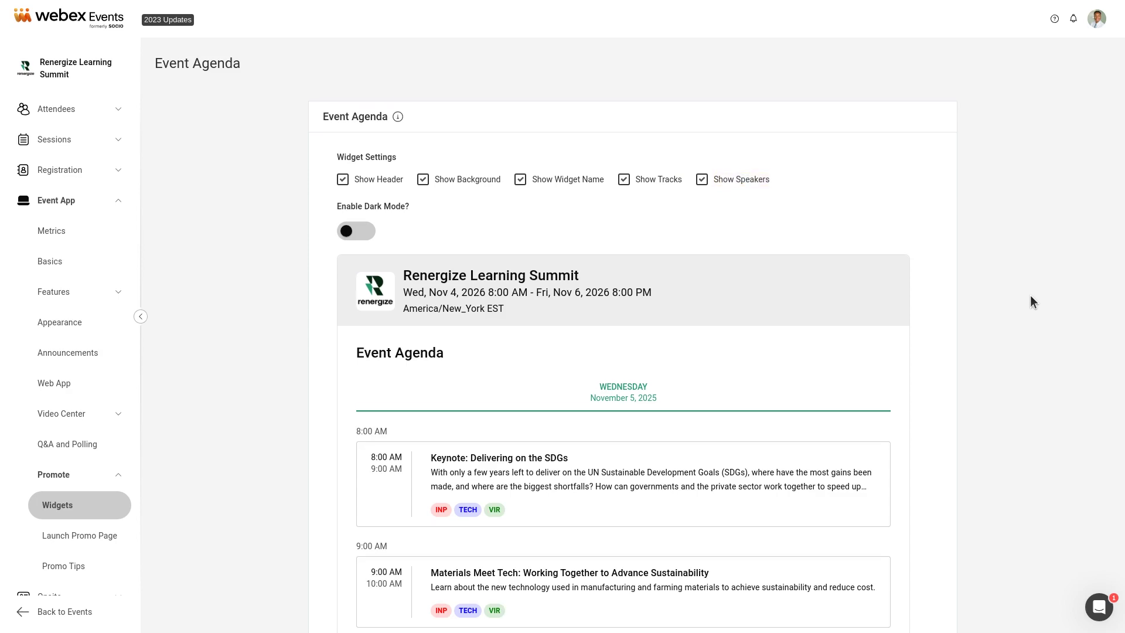
scroll(1031, 296, down, 10)
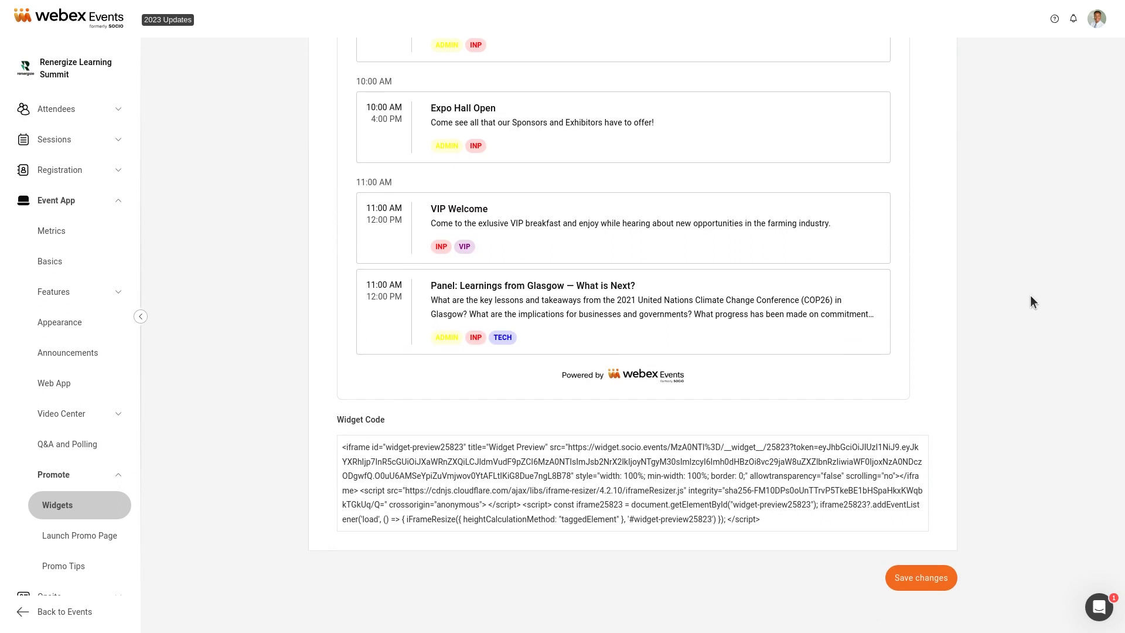
click(622, 476)
Return to the widgets list and copy the Event Agenda widget's code.
click(72, 509)
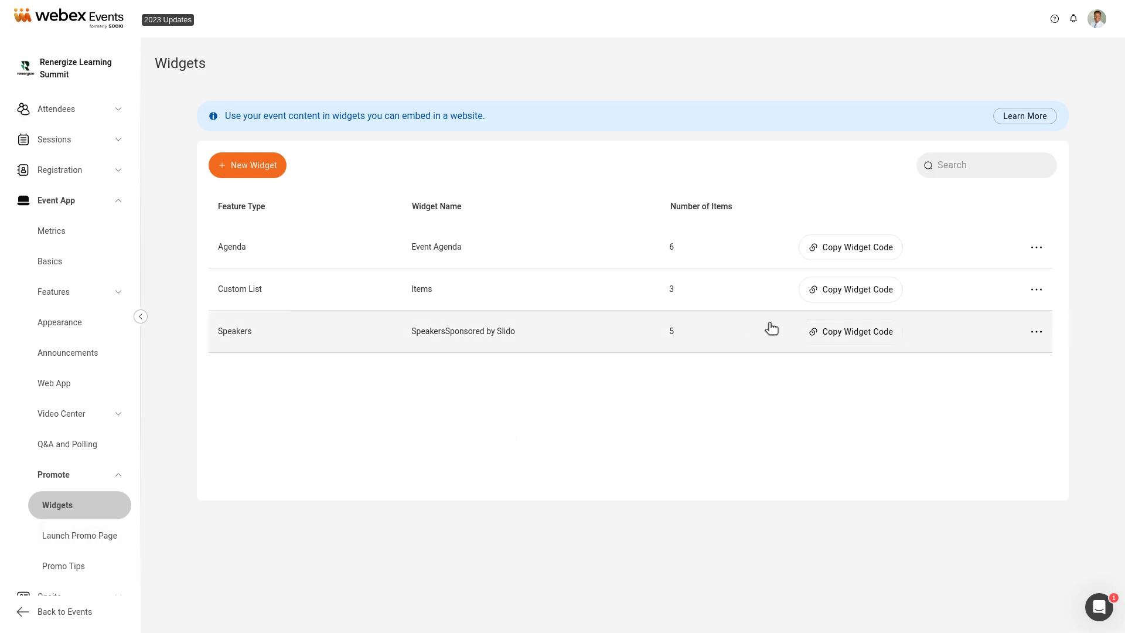
click(832, 250)
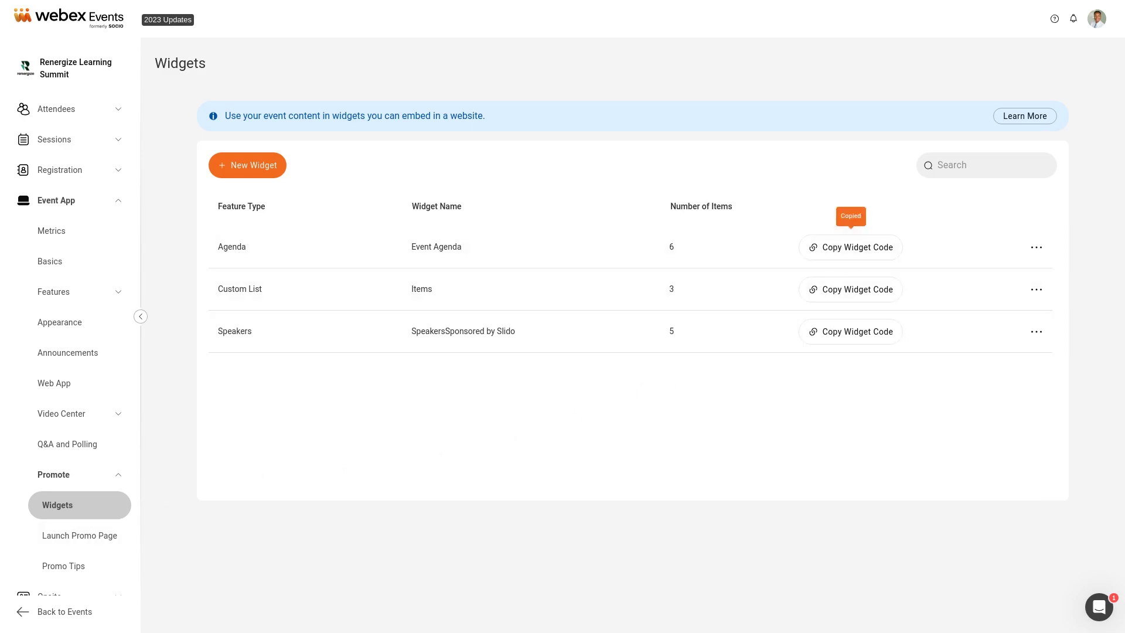